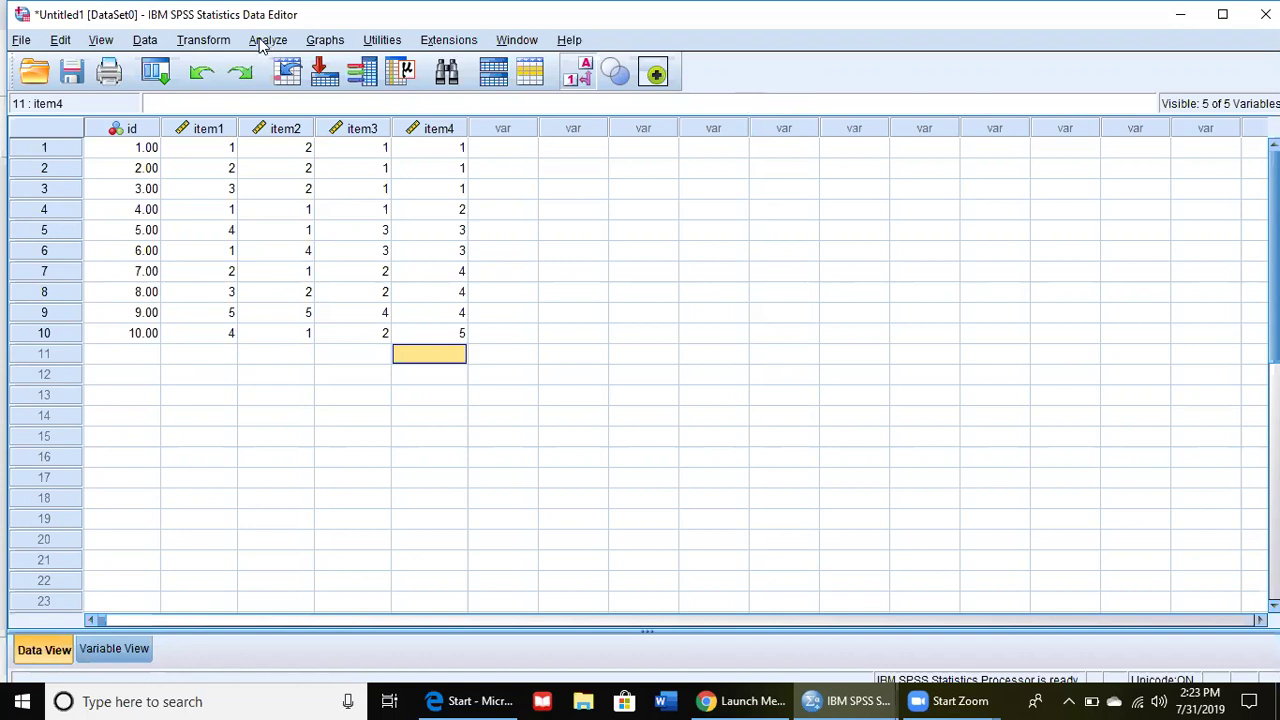
Step: Open the Compute Variable dialog for the current dataset
click(222, 44)
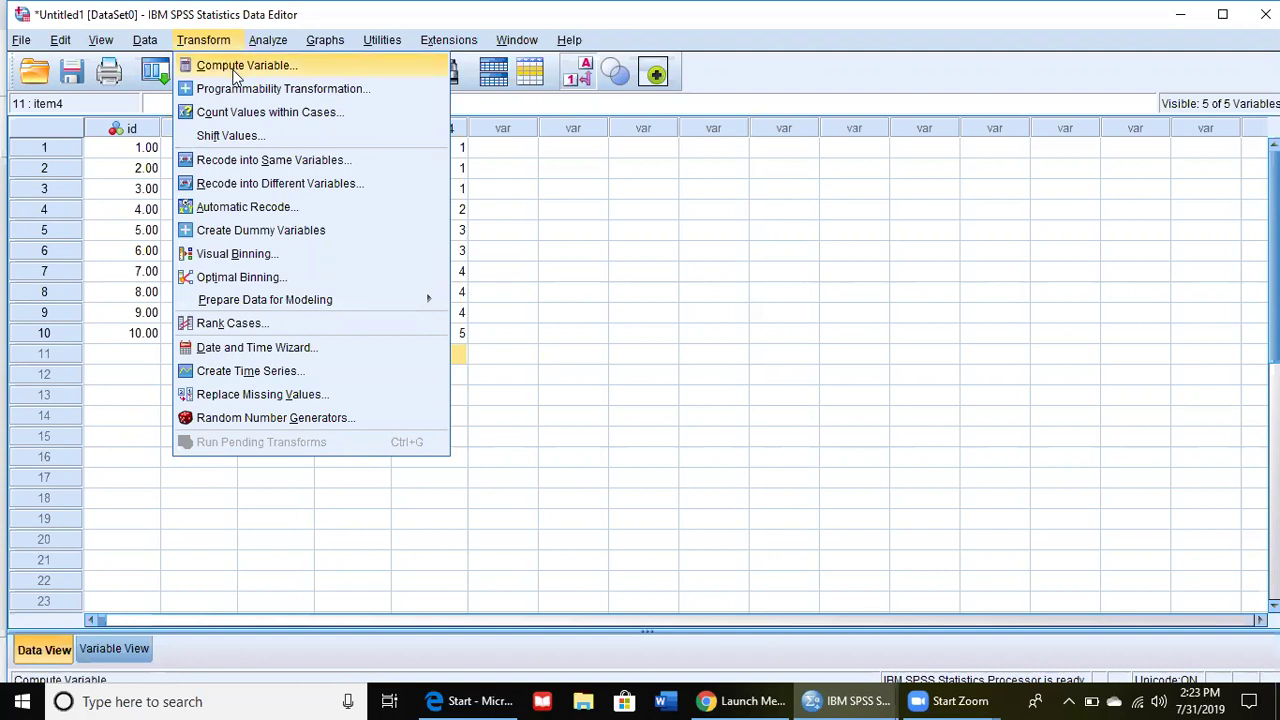
click(237, 66)
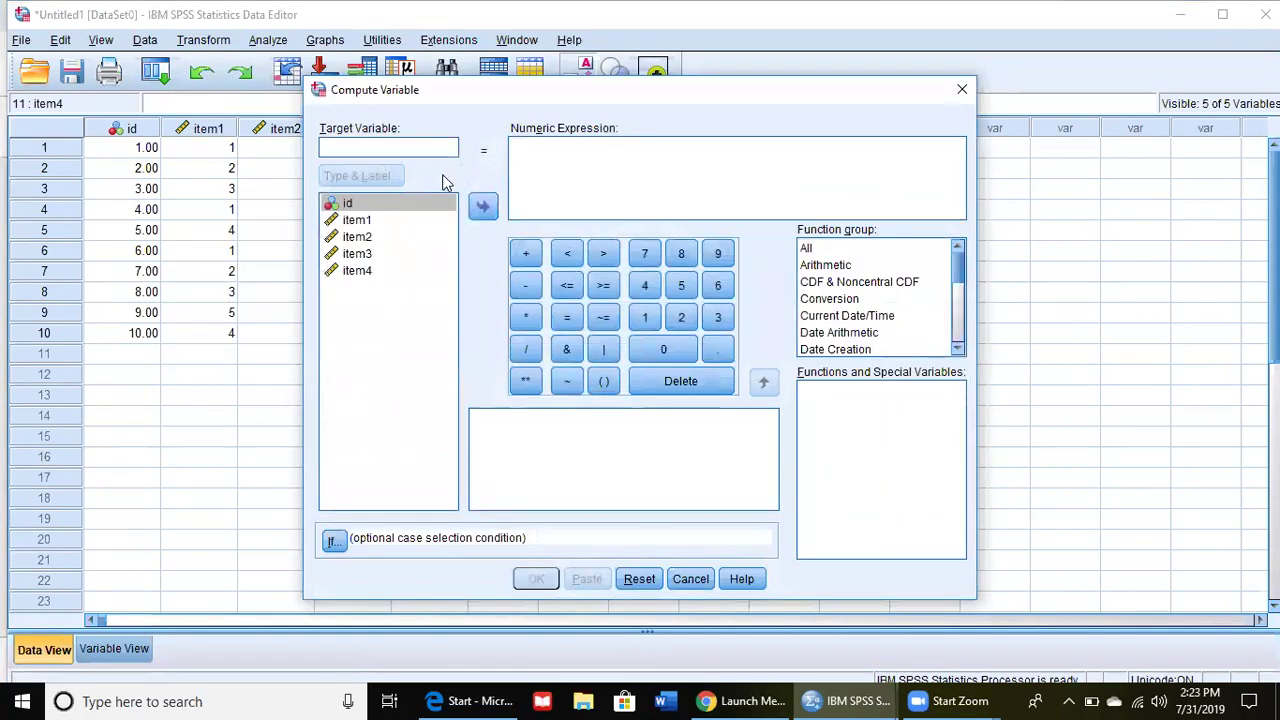
text(totalscore)
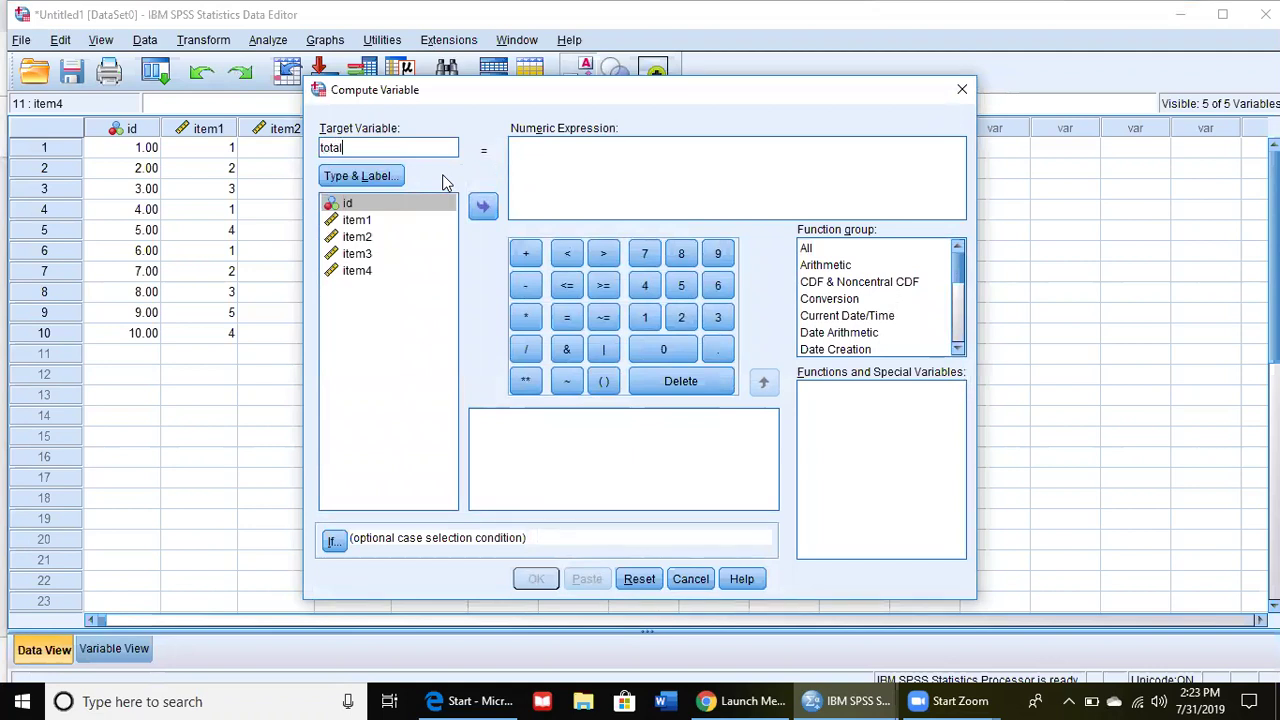
key(BackSpace)
key(BackSpace)
key(BackSpace)
key(BackSpace)
key(BackSpace)
key(BackSpace)
key(BackSpace)
key(BackSpace)
key(BackSpace)
key(BackSpace)
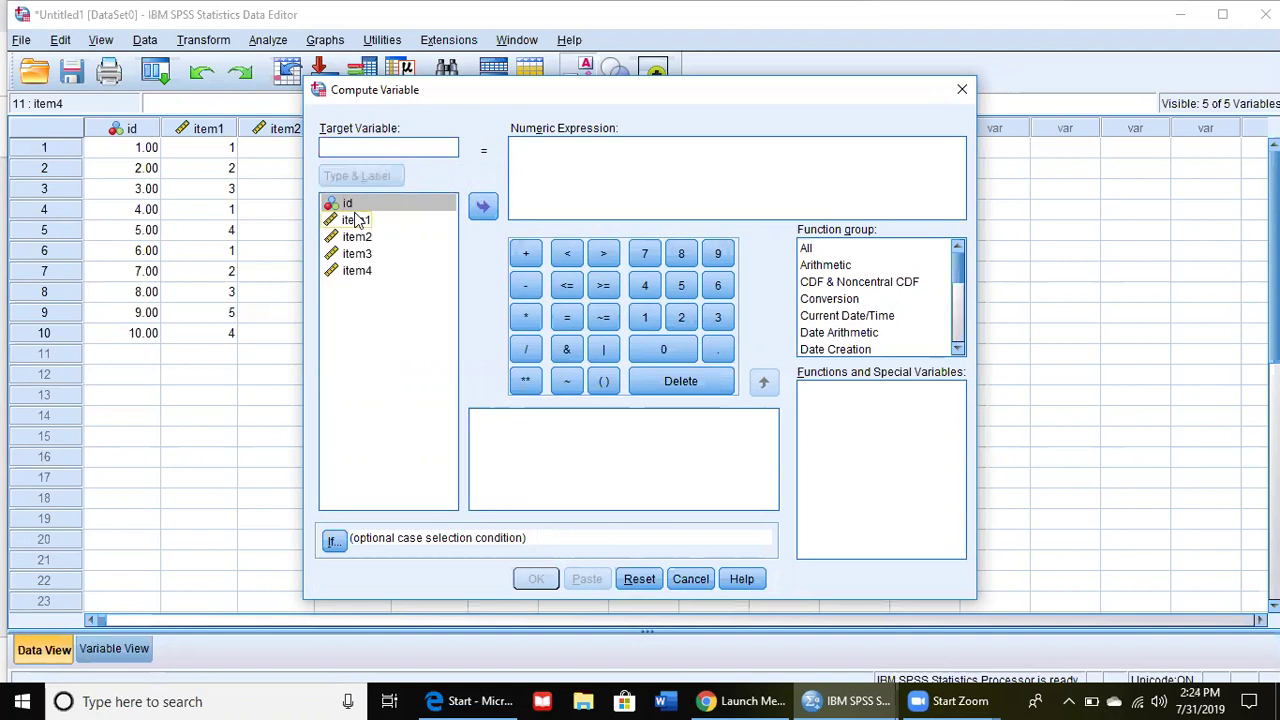
Step: Define the target variable avgscore with the numeric expression mean(item1,item2,item3,item4)
text(avgscore)
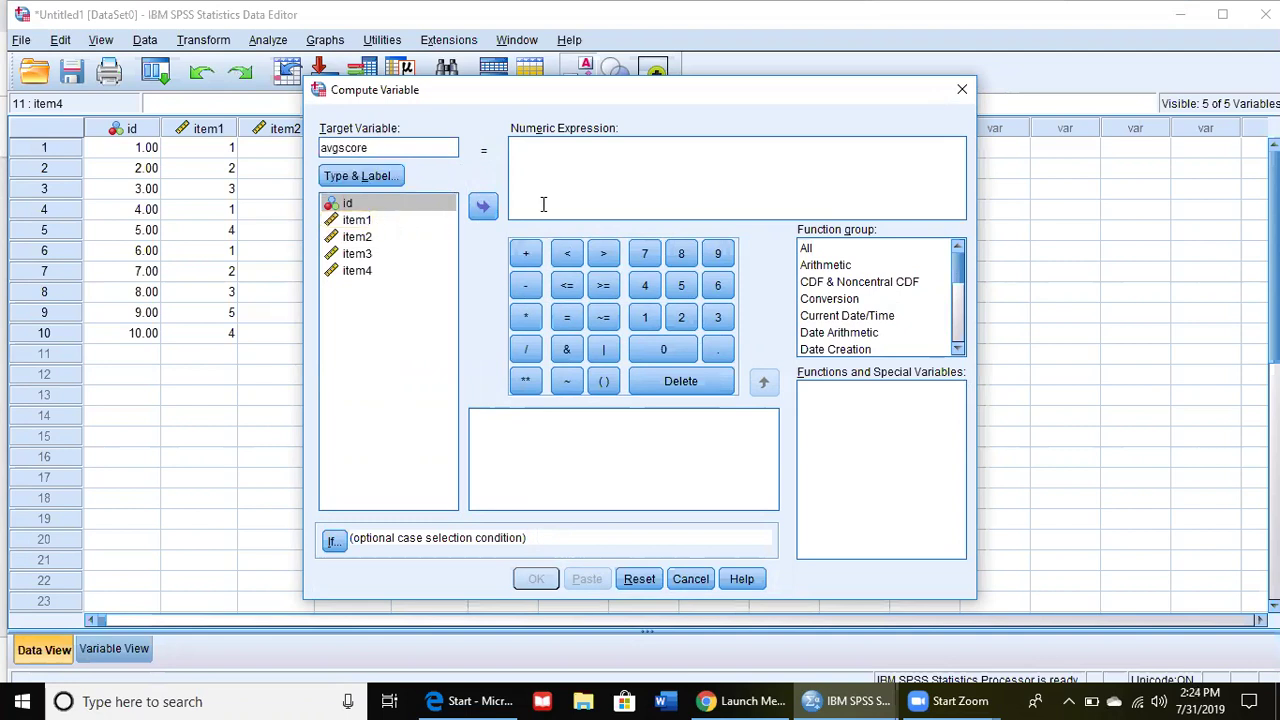
click(552, 151)
text(mean)
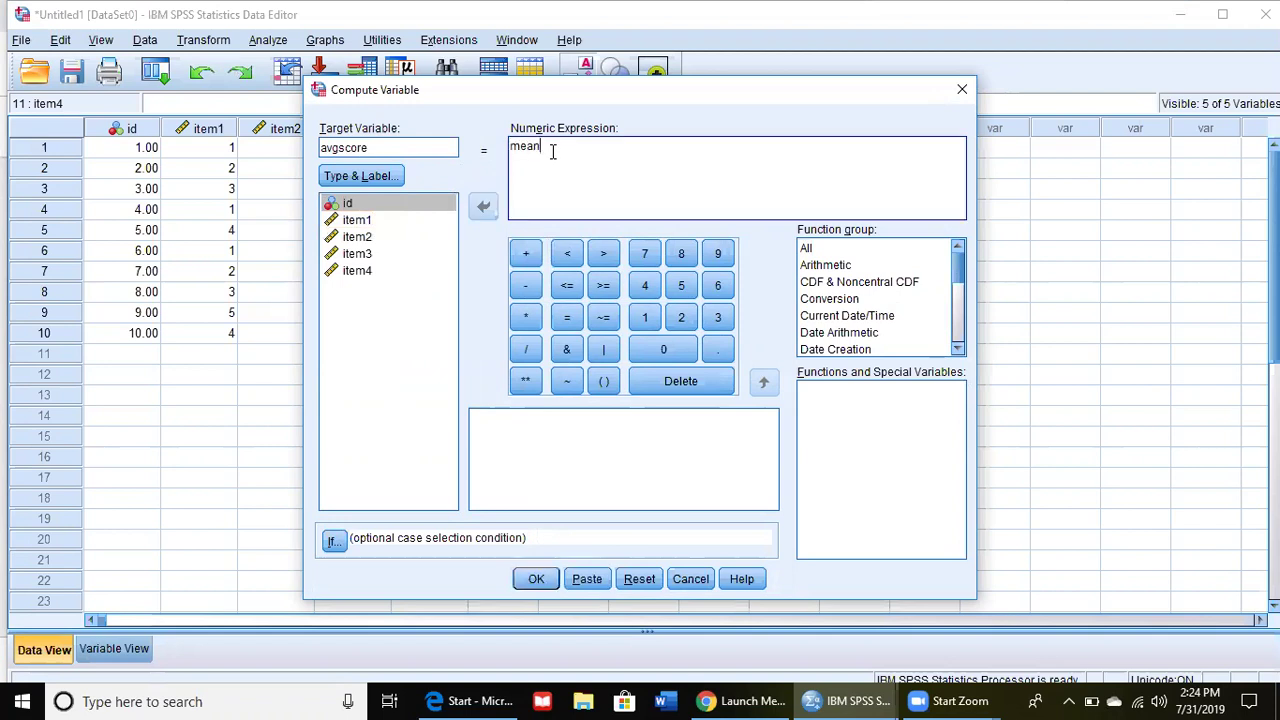
text((item1,item2,item3,item4))
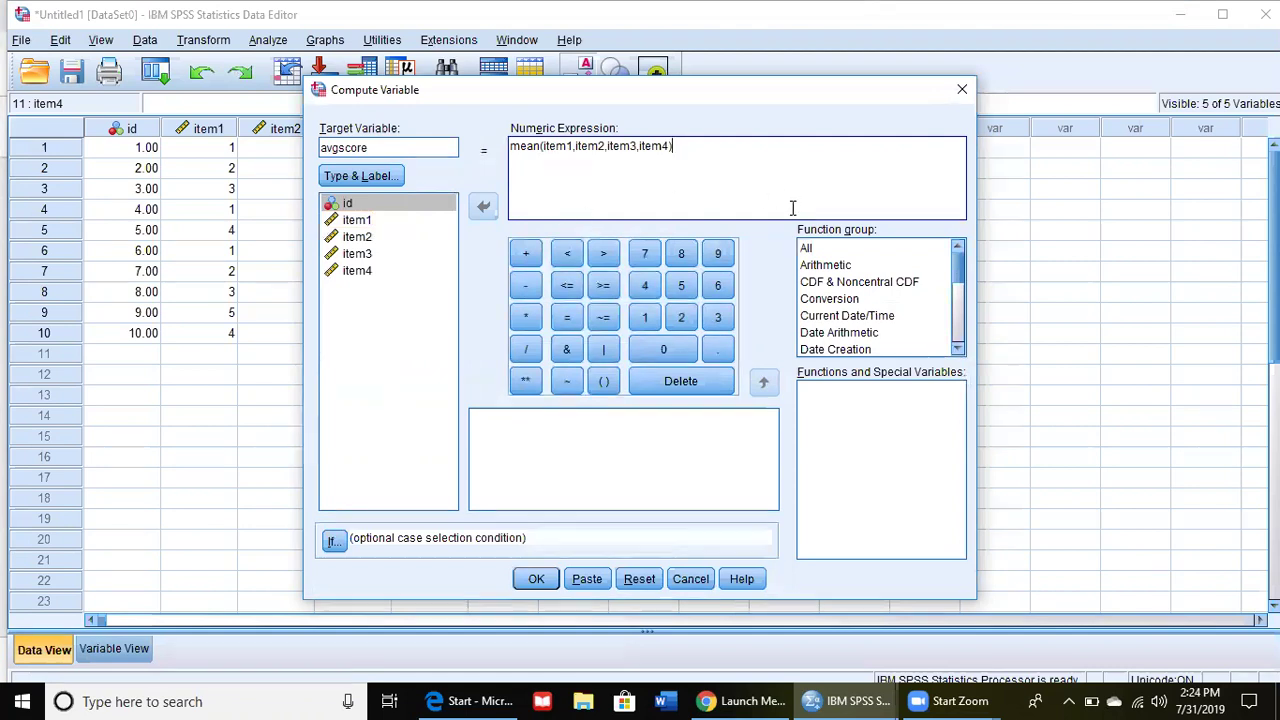
Step: Look up the description of the Mean function in the Statistical function group
click(815, 267)
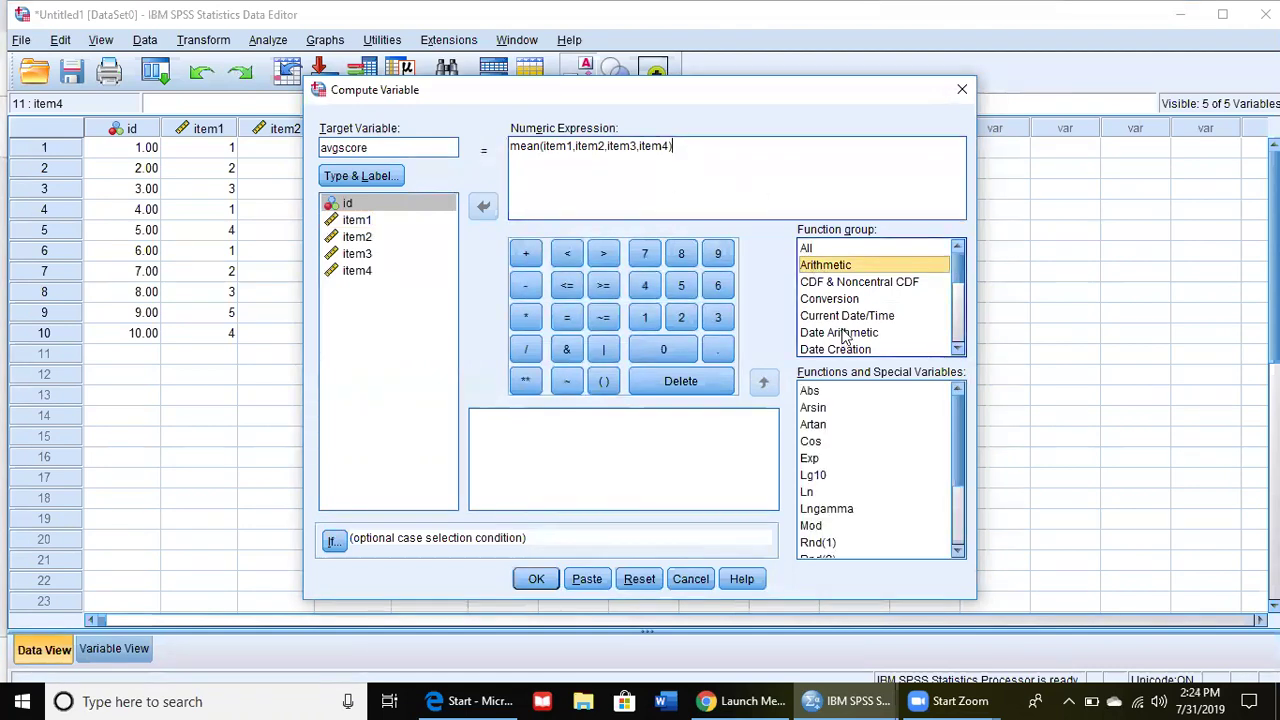
drag(958, 278, 960, 342)
click(826, 288)
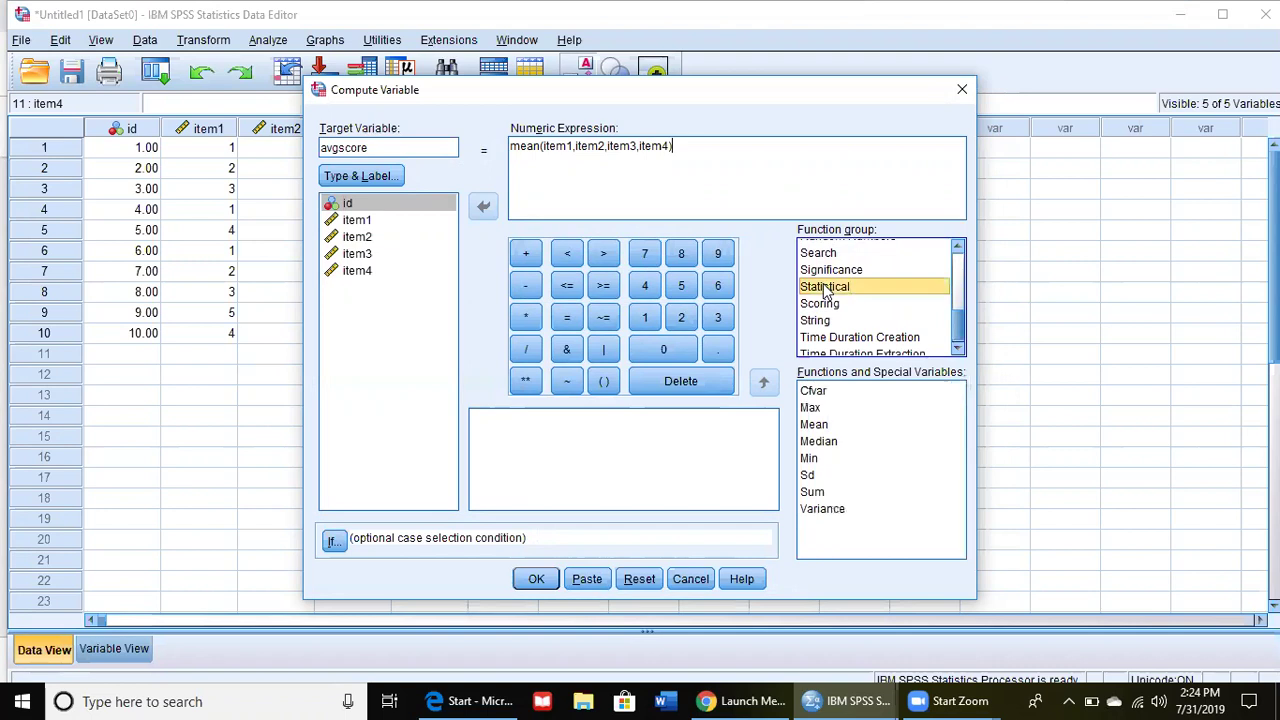
click(815, 426)
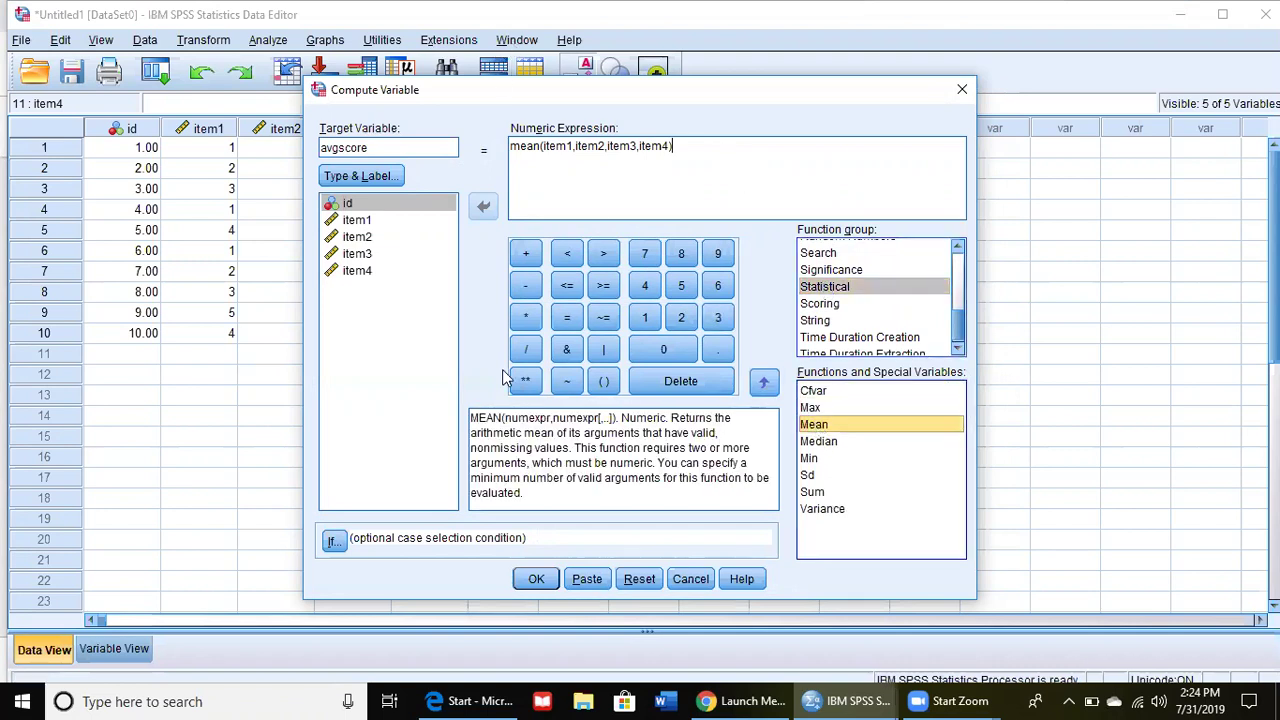
Step: Run the avgscore computation and return to the dataset in the Data Editor
click(537, 580)
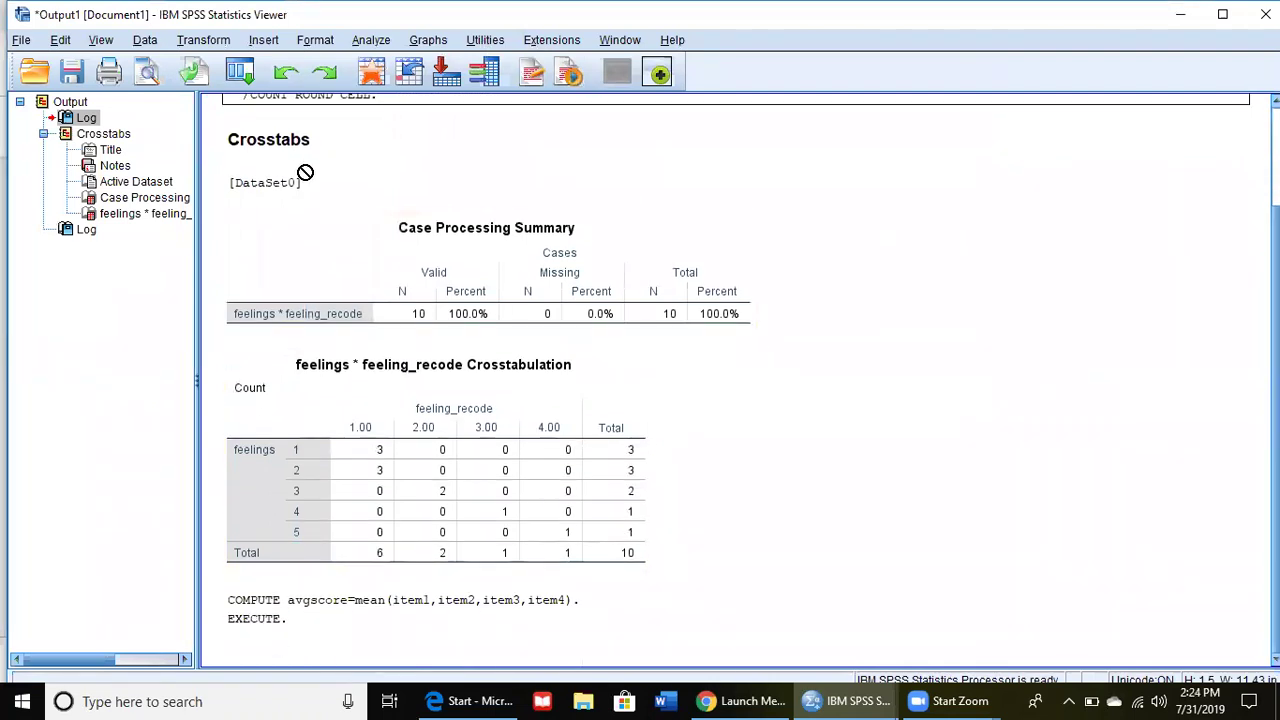
click(450, 520)
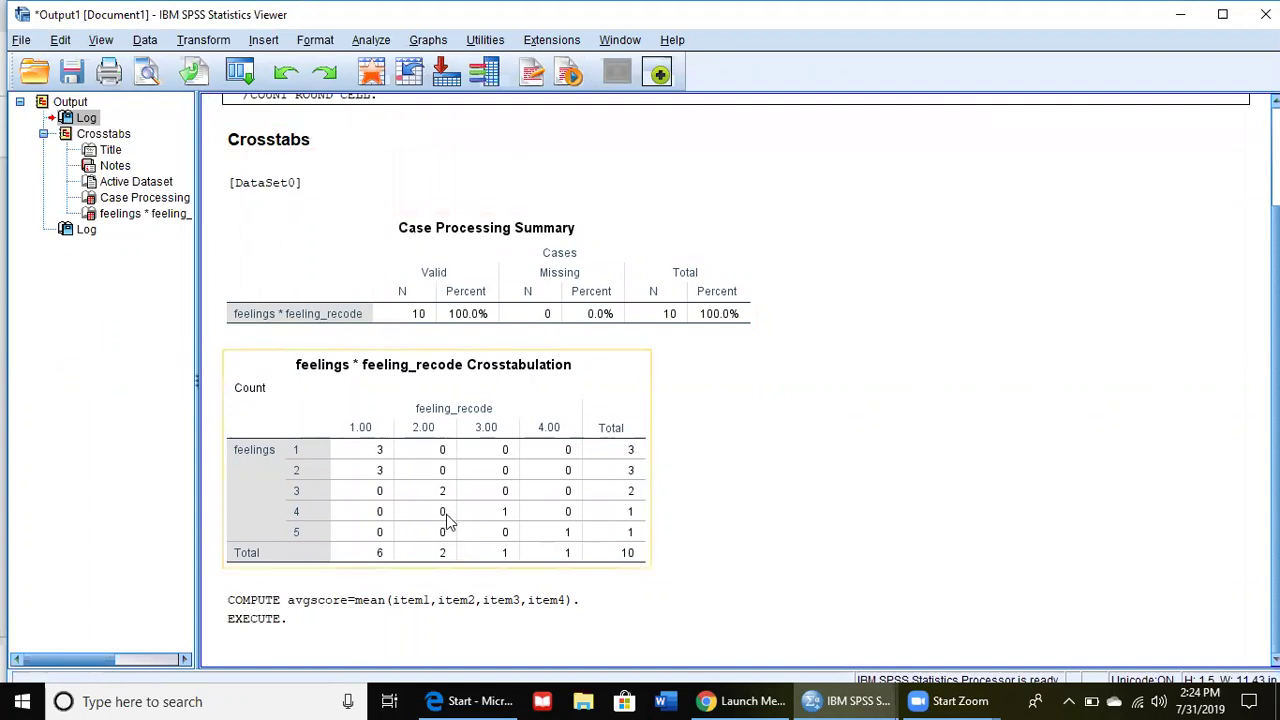
click(850, 701)
click(744, 626)
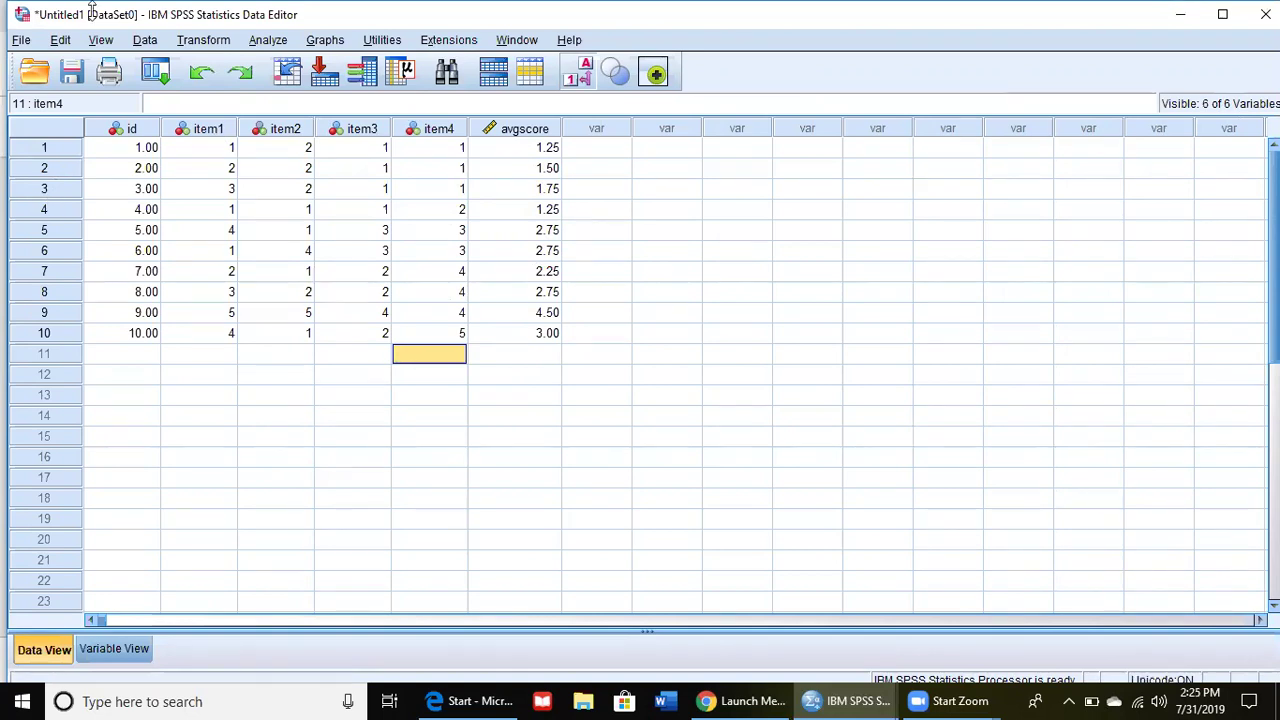
Step: Start a scale Reliability Analysis with item1, item2, item3, item4 and avgscore as its items
click(272, 45)
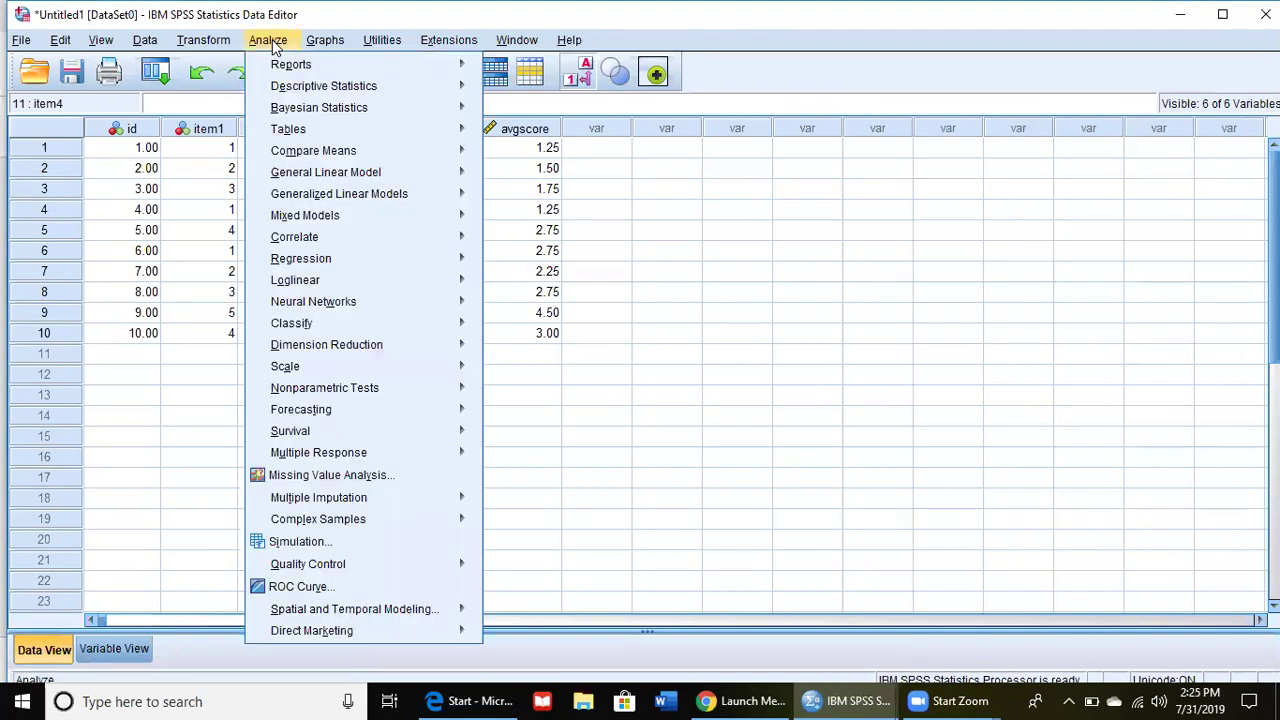
mouse_move(362, 199)
mouse_move(373, 326)
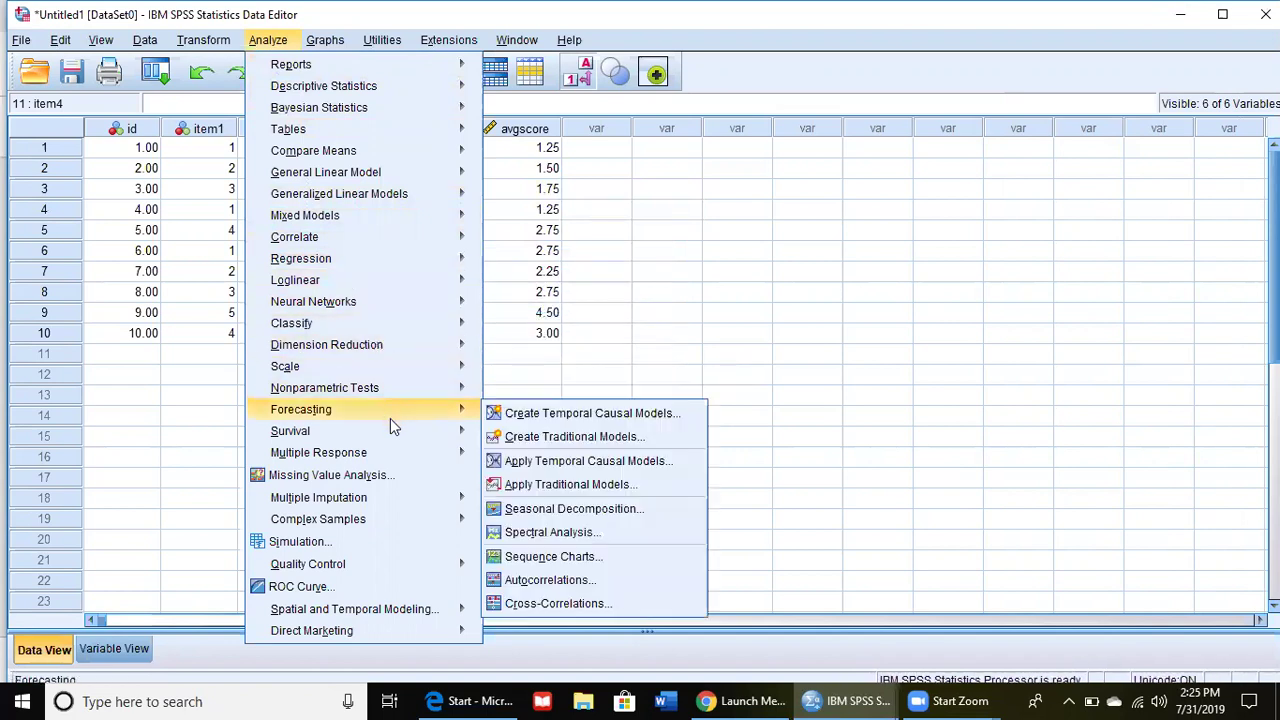
mouse_move(393, 376)
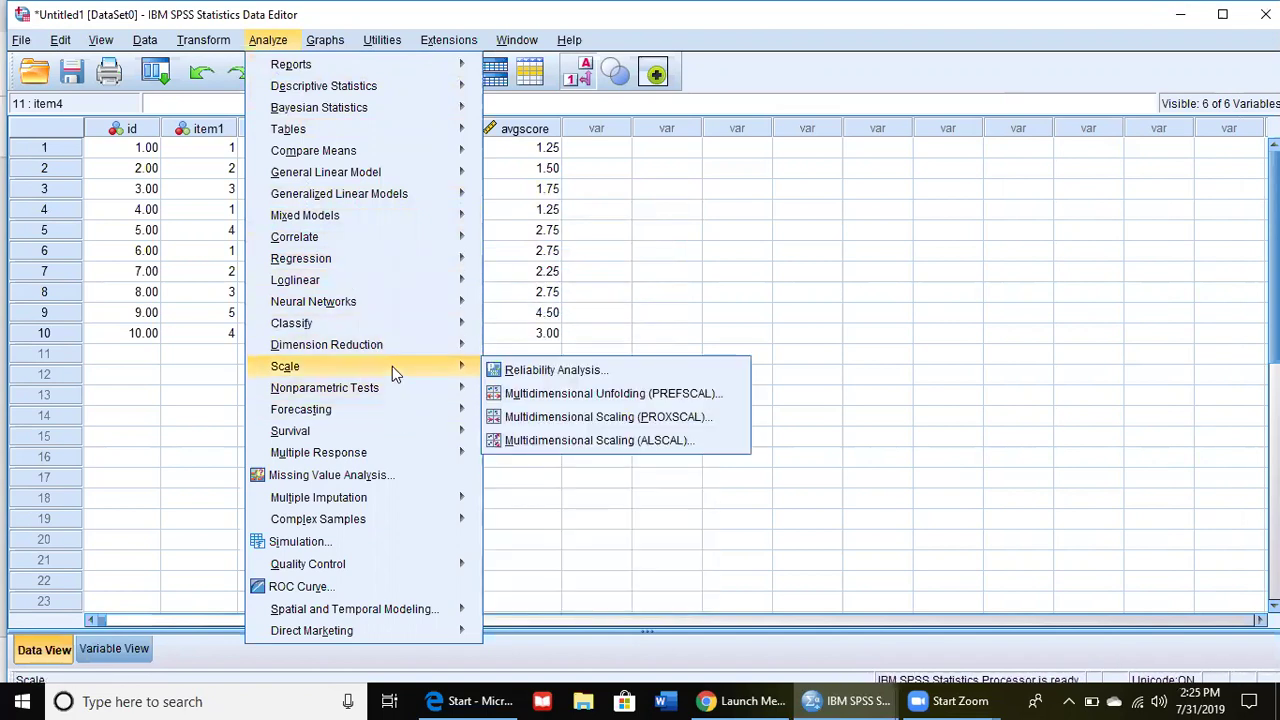
click(538, 370)
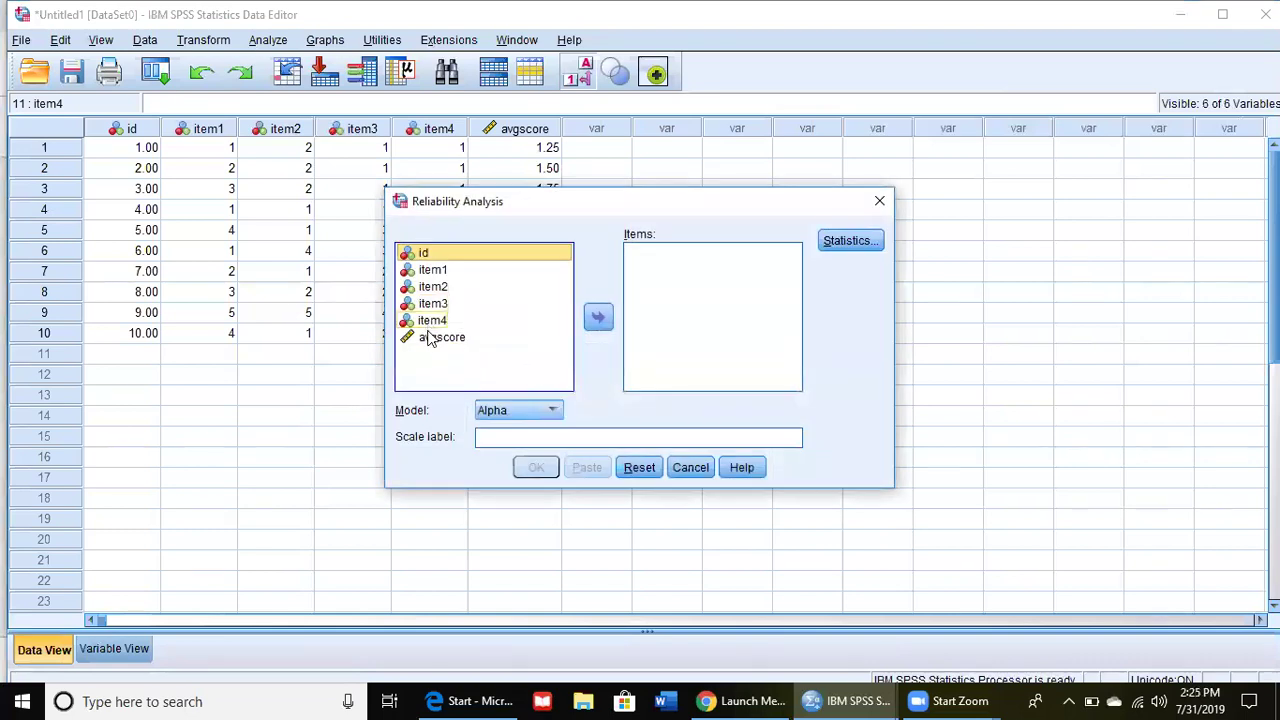
click(428, 342)
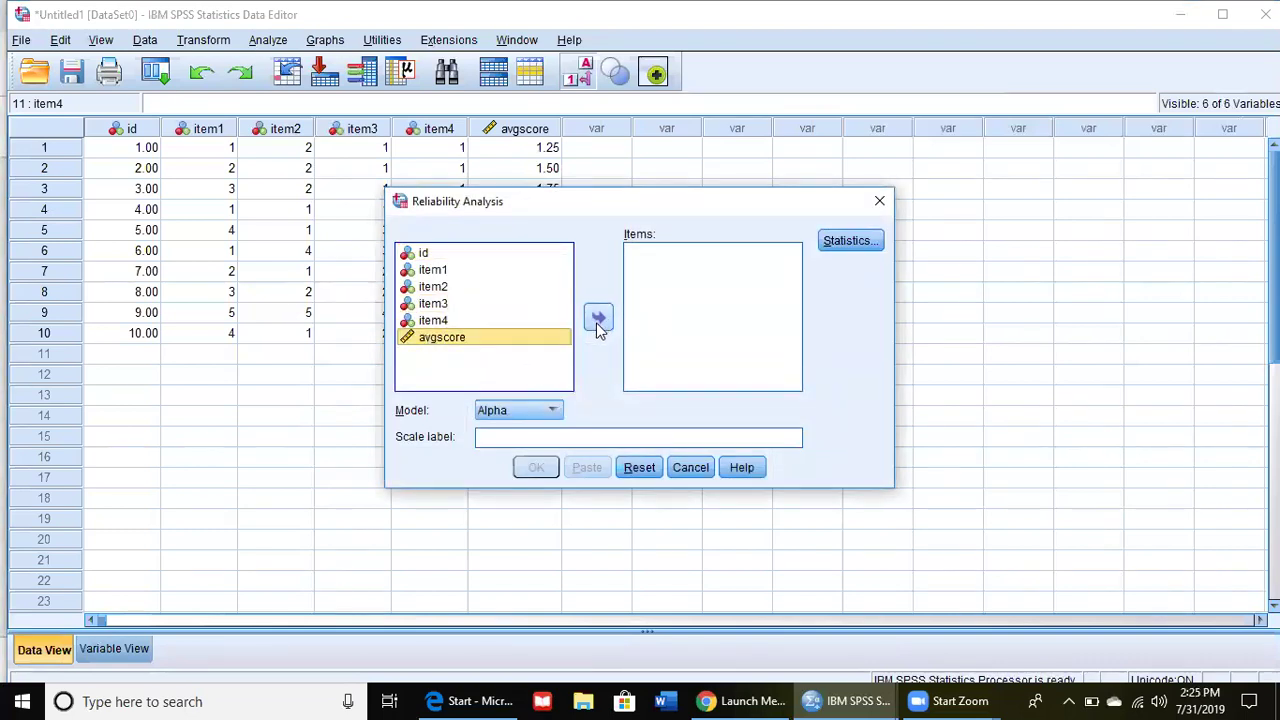
click(435, 274)
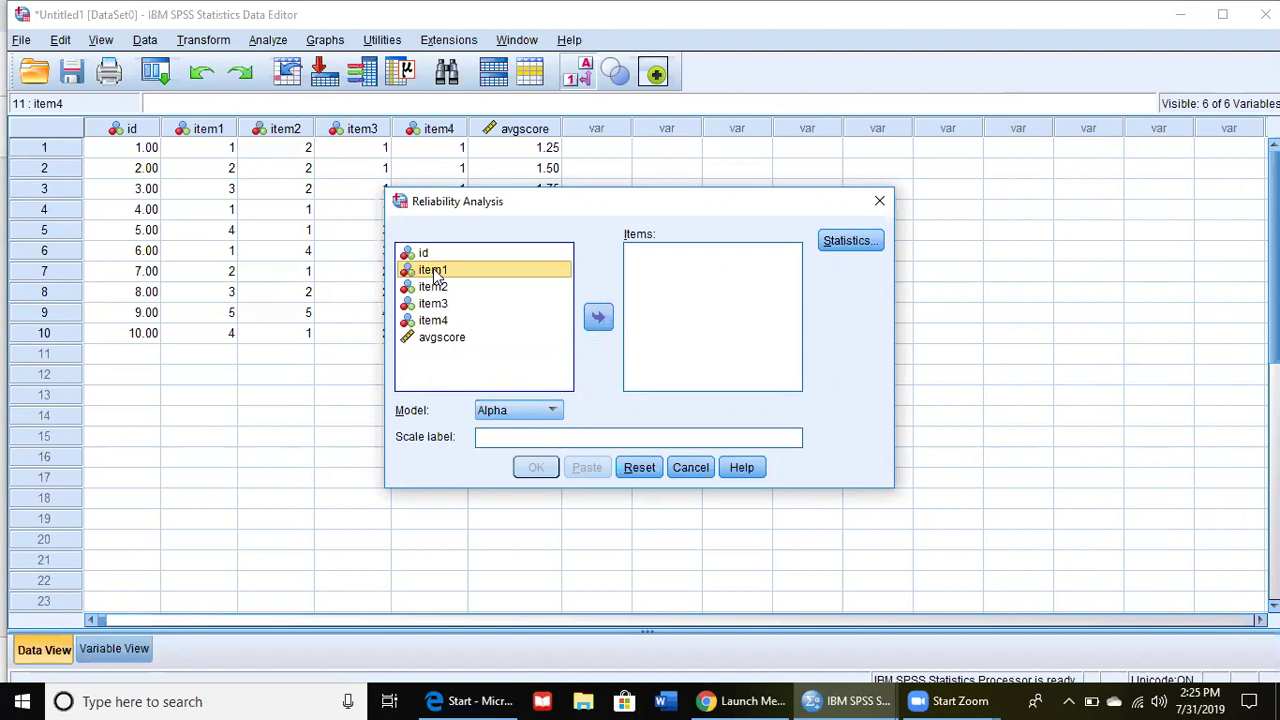
key(shift+Down)
key(shift+Down)
key(shift+Down)
key(shift+Down)
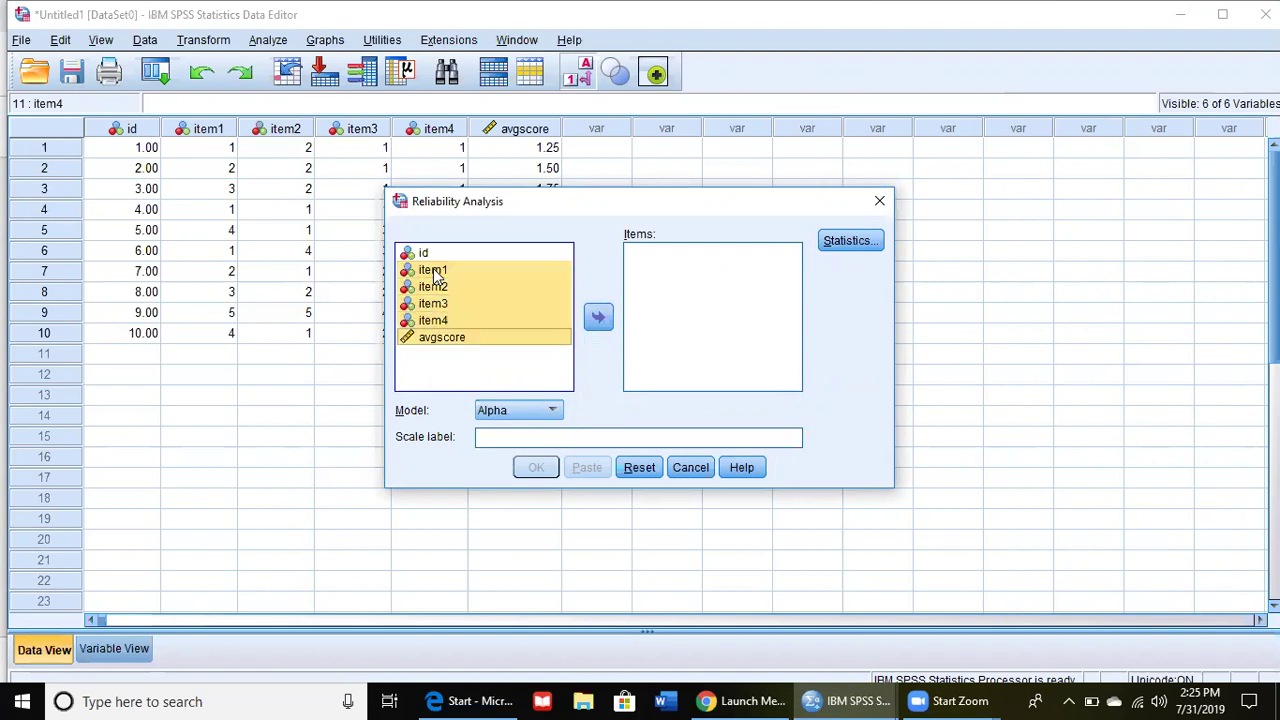
click(598, 318)
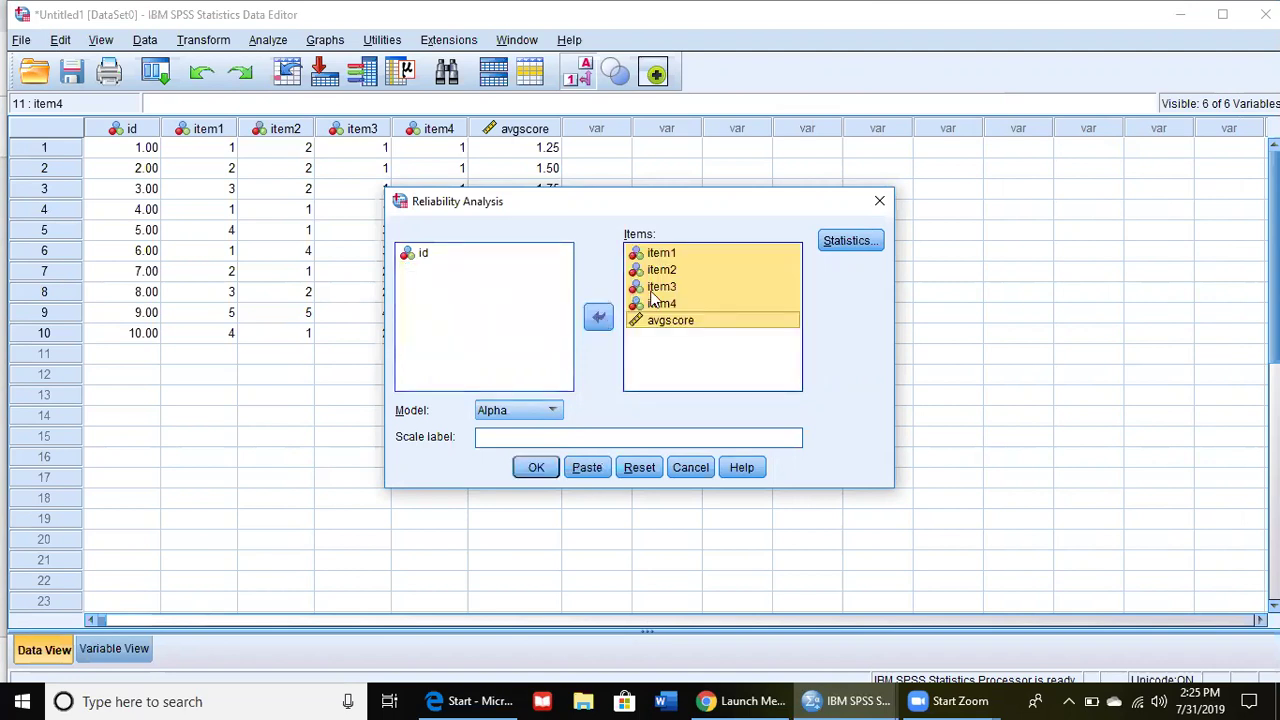
Step: Run the reliability analysis with item, scale and scale-if-item-deleted descriptives, inter-item correlations and Hotelling's T-square
click(826, 250)
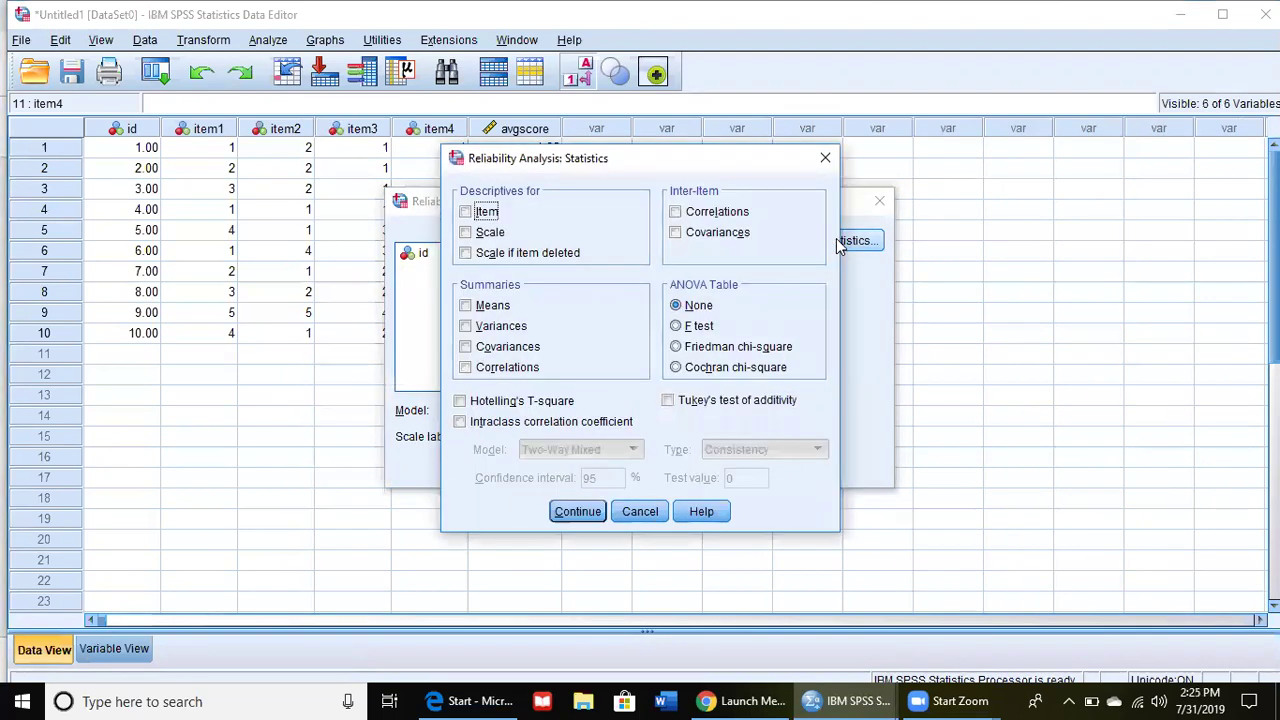
click(466, 211)
click(466, 232)
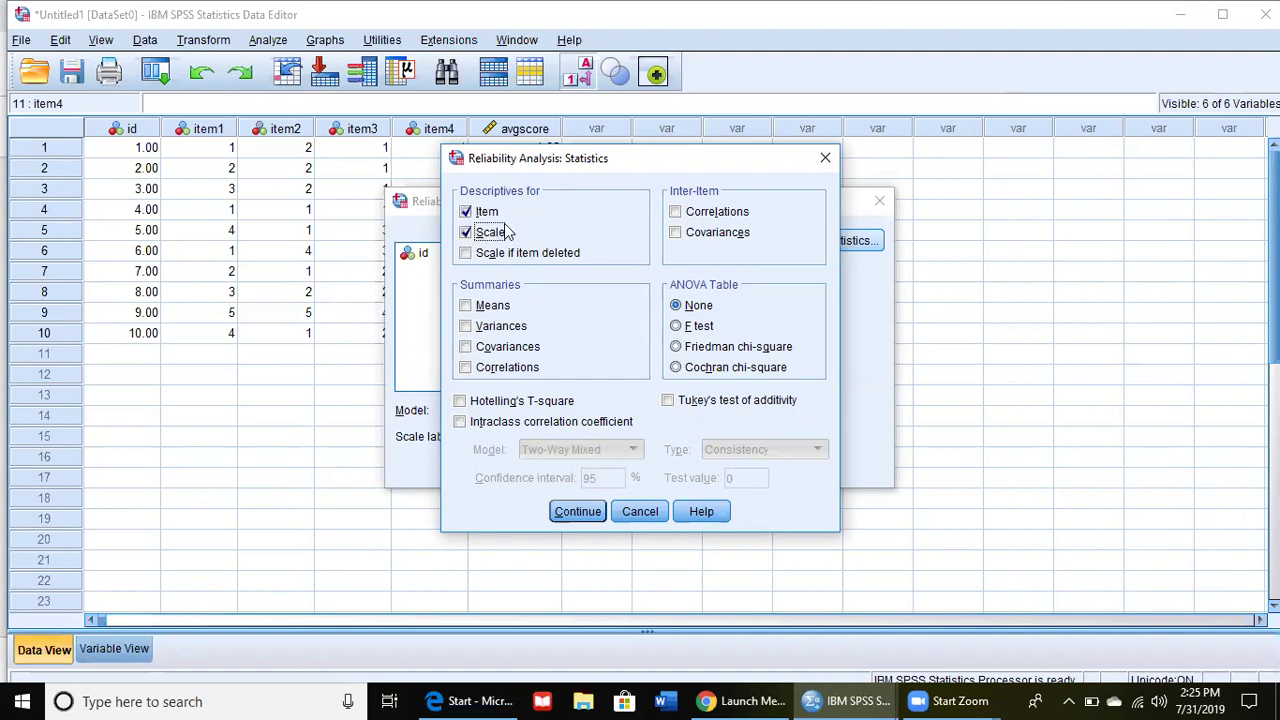
click(463, 254)
click(675, 213)
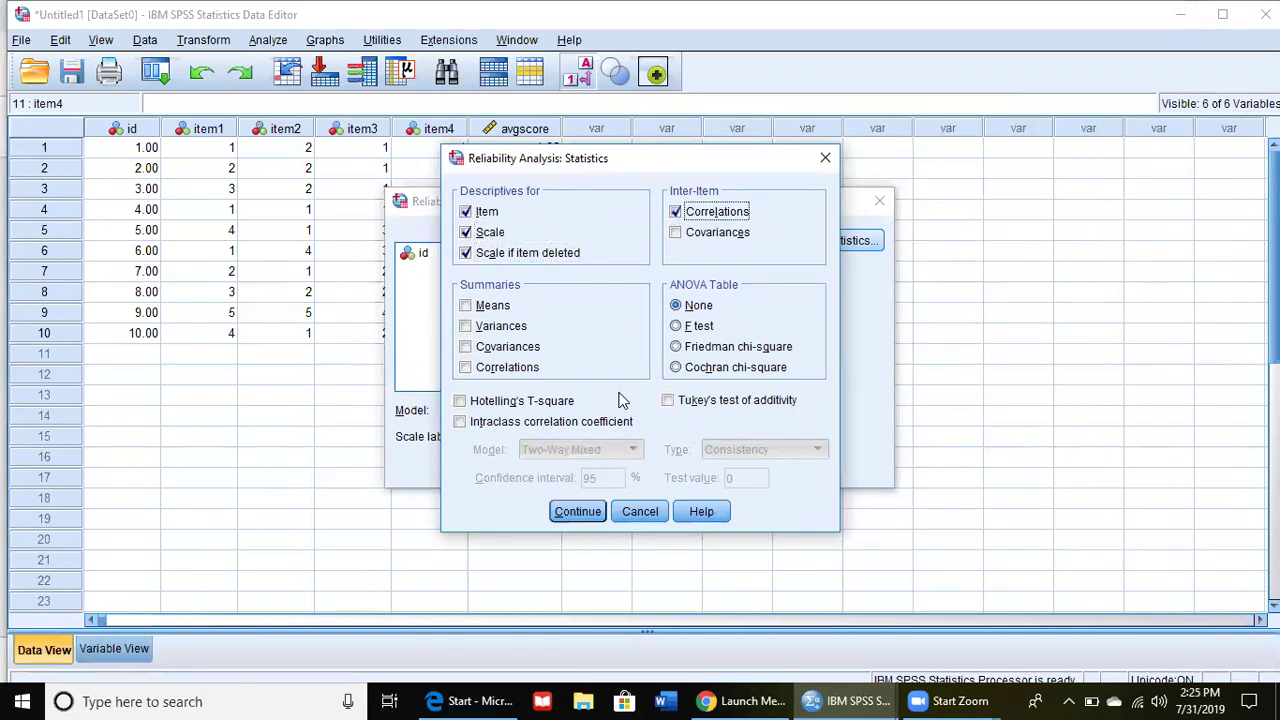
click(459, 401)
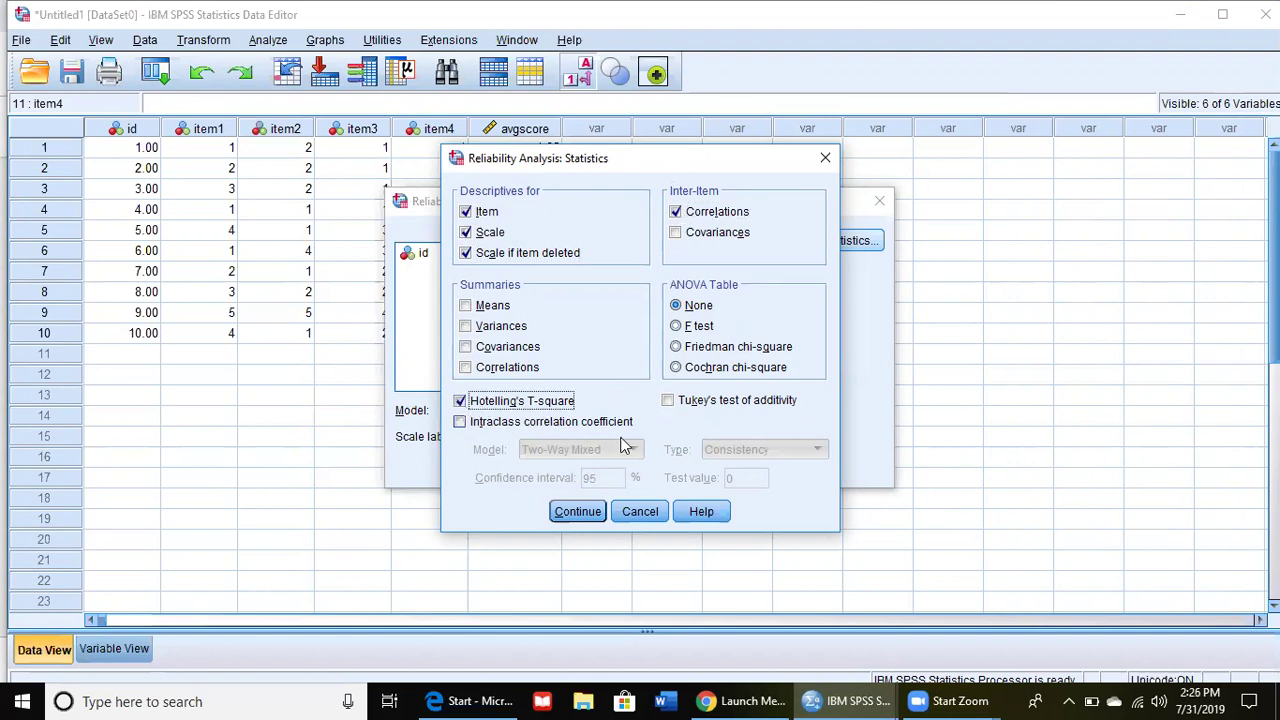
click(577, 512)
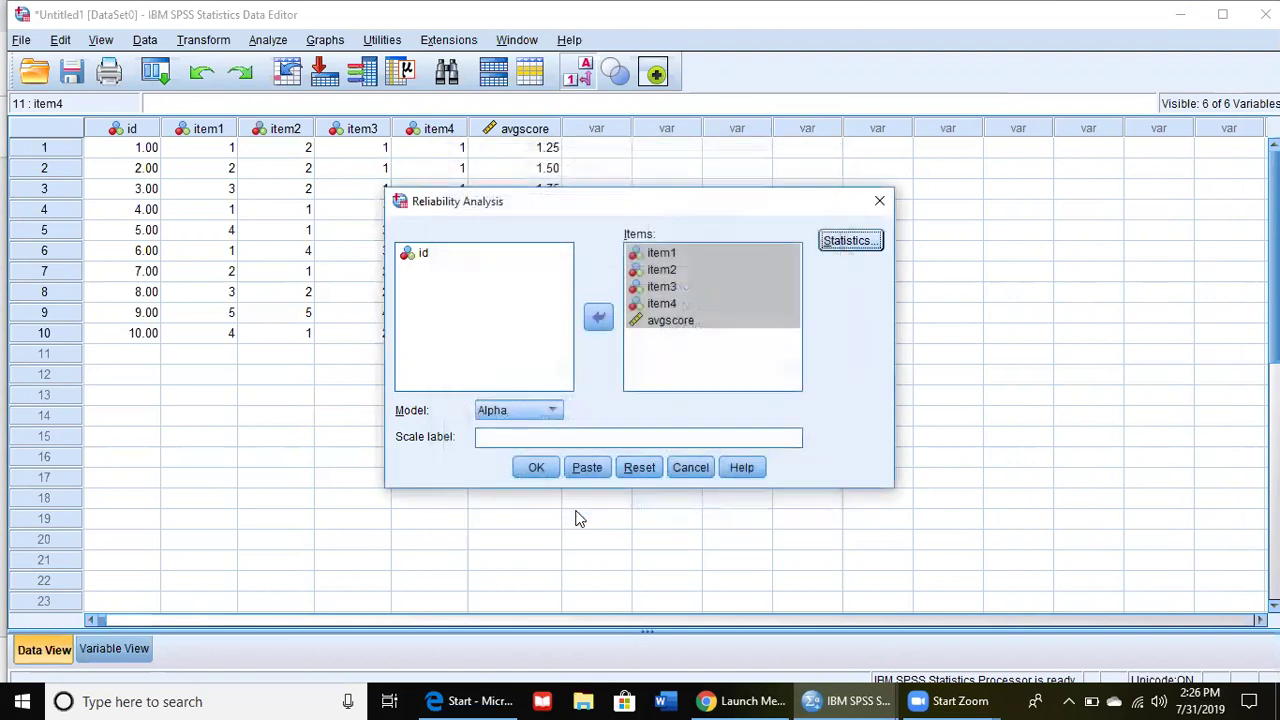
click(535, 470)
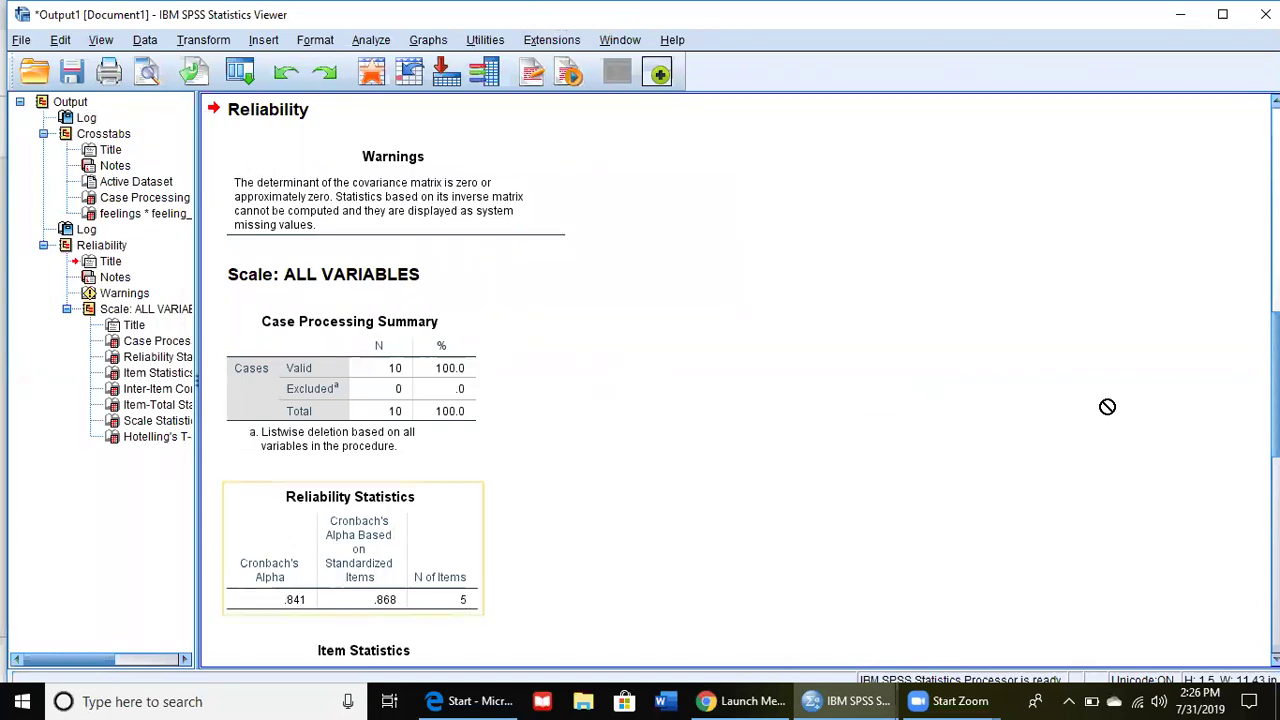
Step: Examine the reliability output, from Cronbach's alpha and item statistics to the correlation matrix, item-total statistics and Hotelling's test
scroll(700, 380, down, 5)
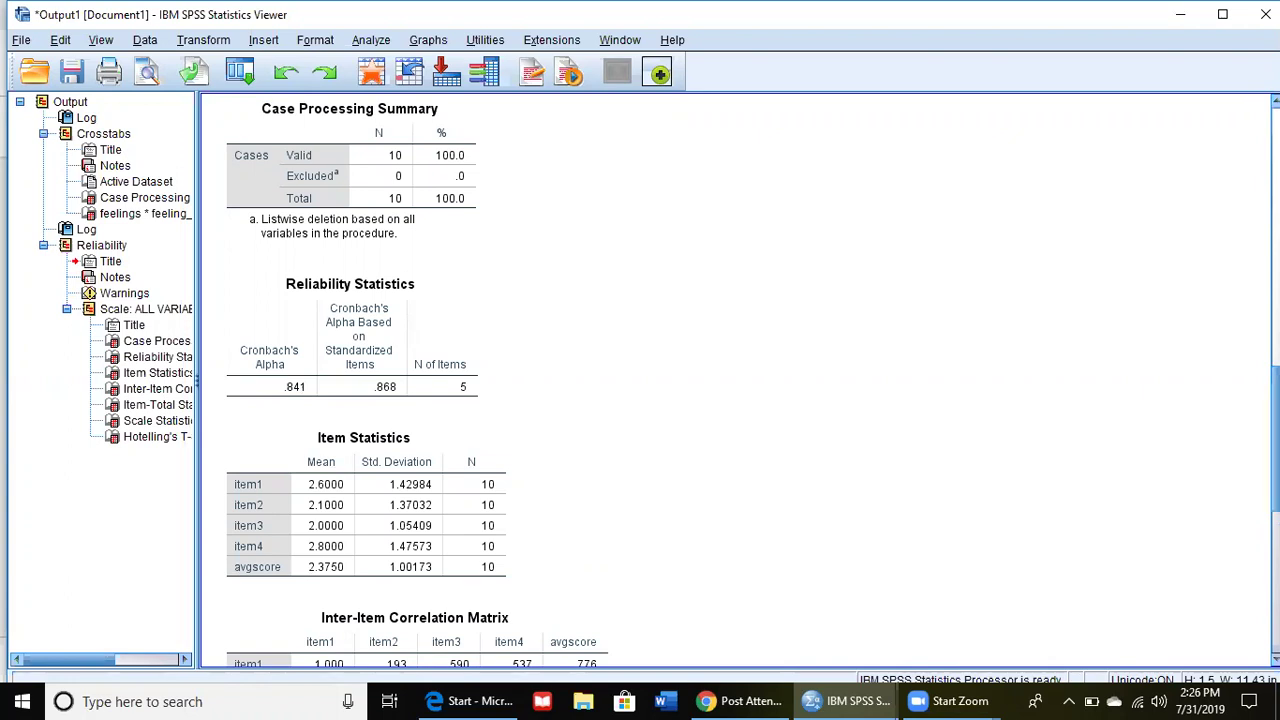
scroll(640, 380, down, 10)
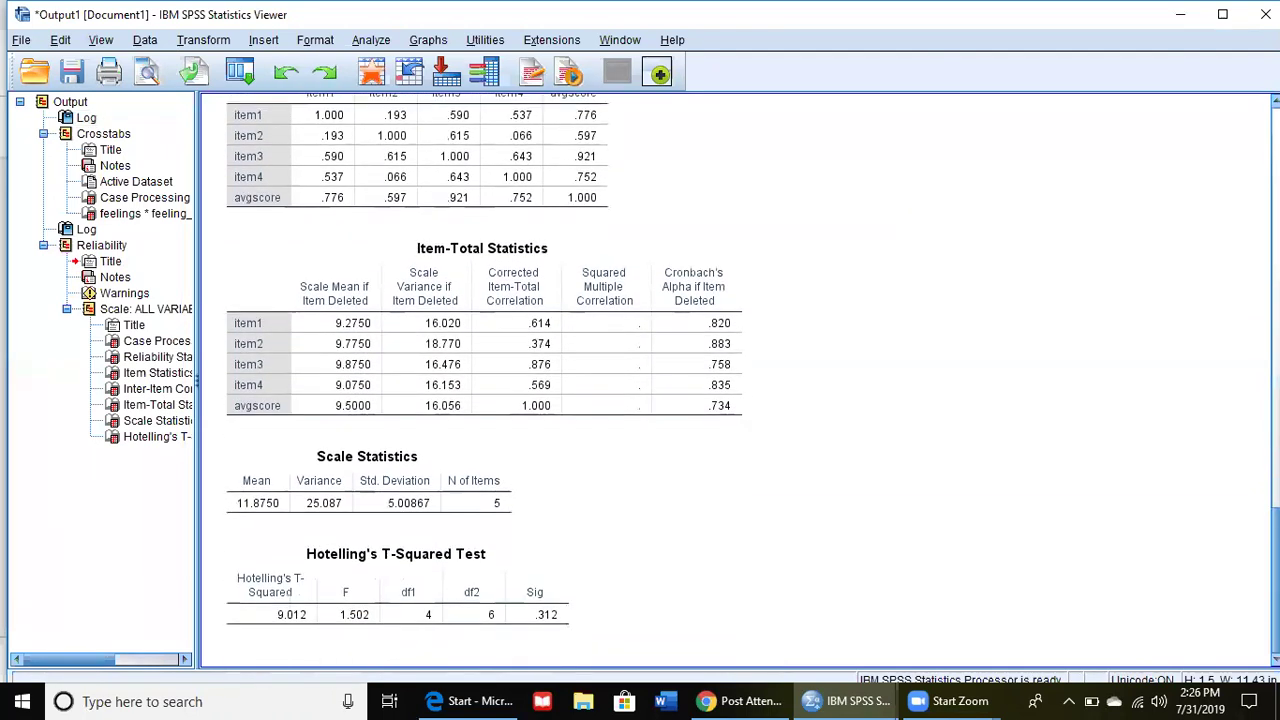
scroll(640, 380, up, 12)
scroll(640, 380, down, 1)
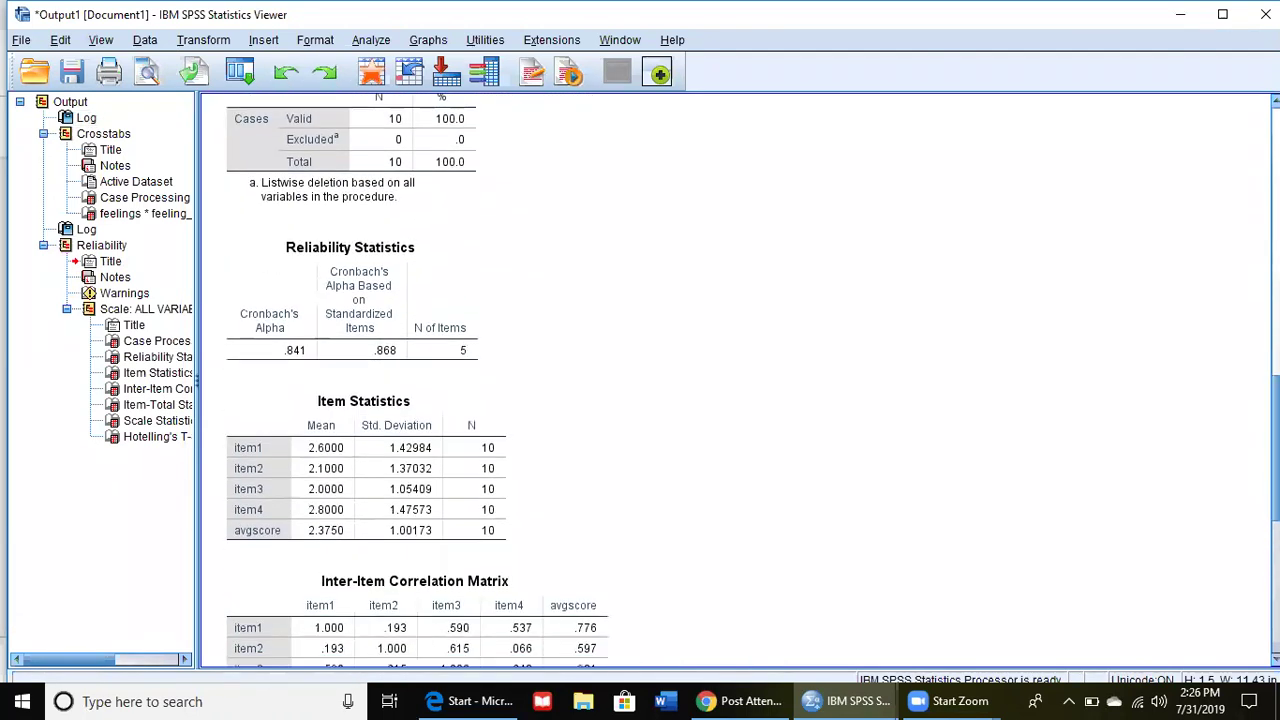
scroll(640, 380, down, 5)
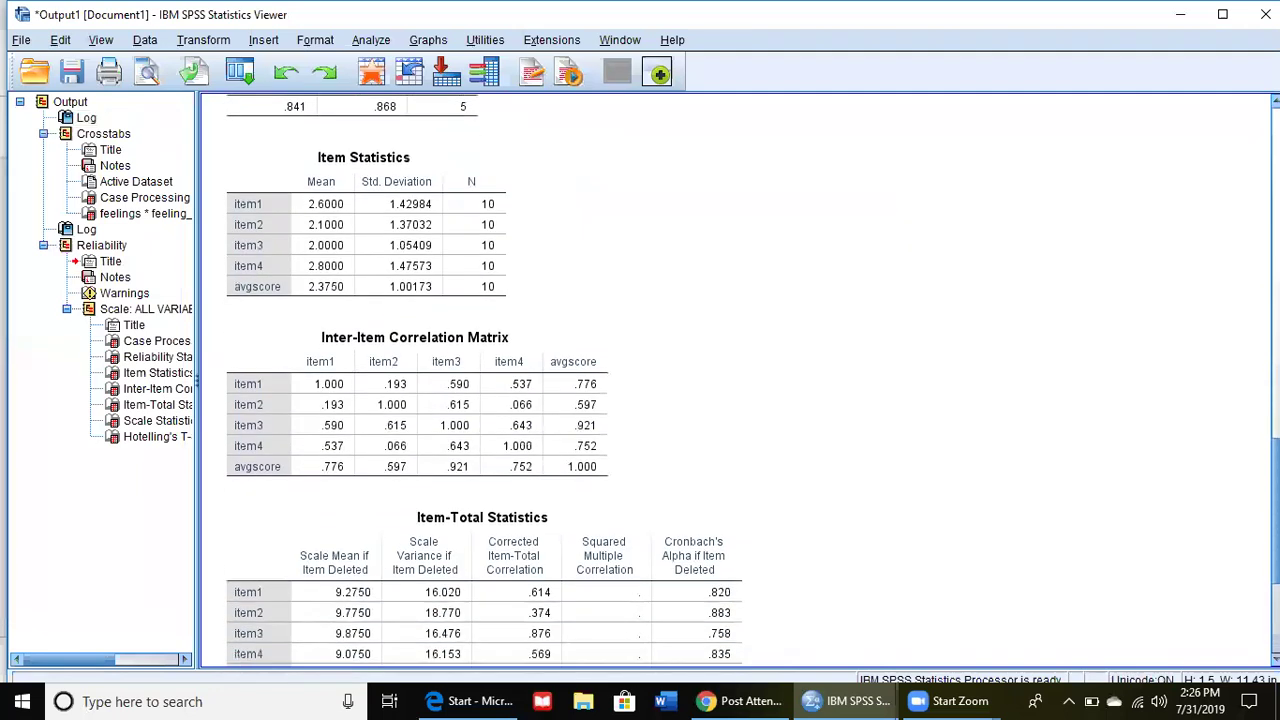